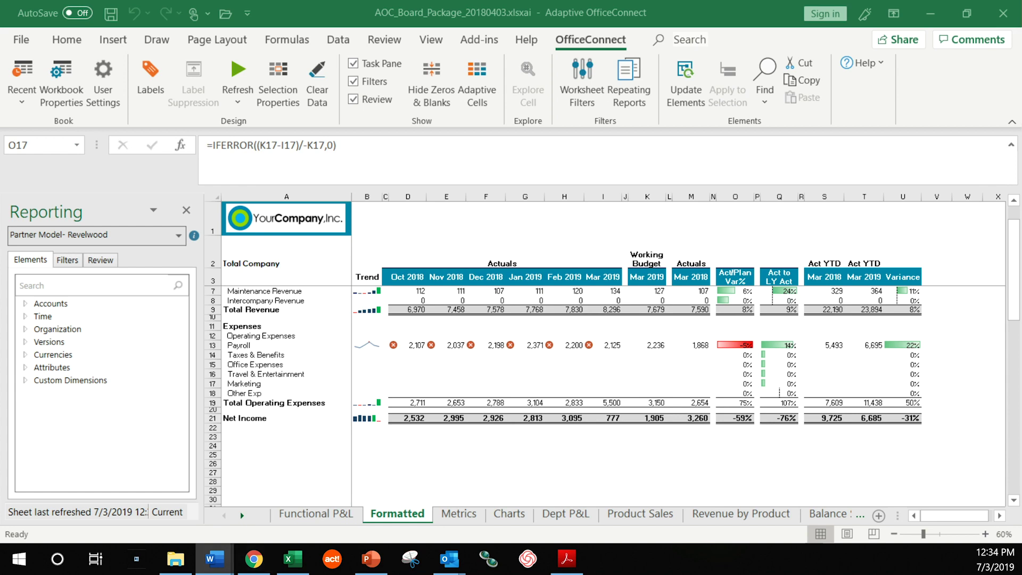
Step: Bring the Word board book forward and scroll through its notes
{"action": "mouse_move", "coordinate": [214, 559]}
{"action": "left_click", "coordinate": [122, 514]}
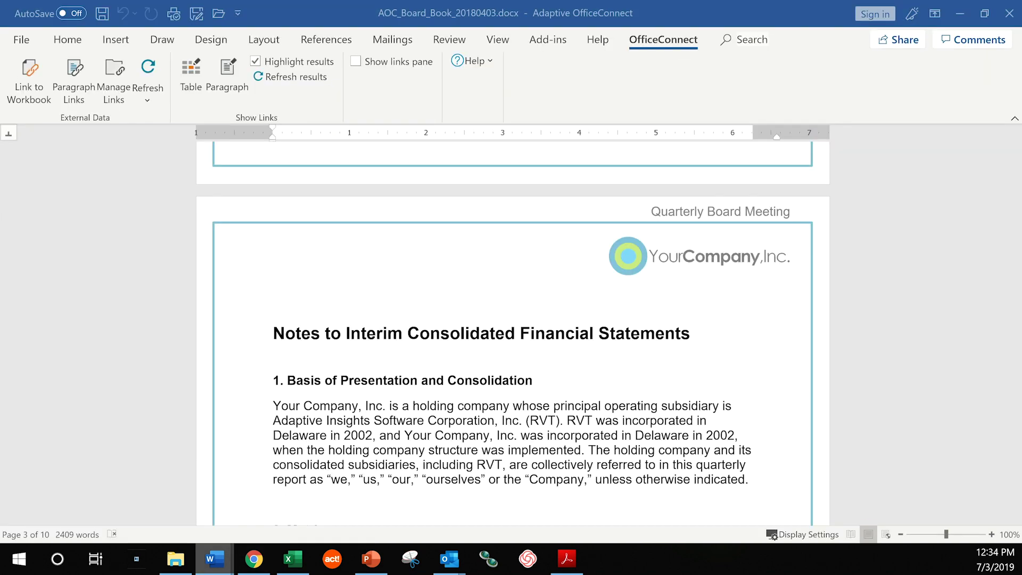
{"action": "scroll", "coordinate": [512, 330], "scroll_direction": "down", "scroll_amount": 1}
{"action": "scroll", "coordinate": [513, 331], "scroll_direction": "down", "scroll_amount": 3}
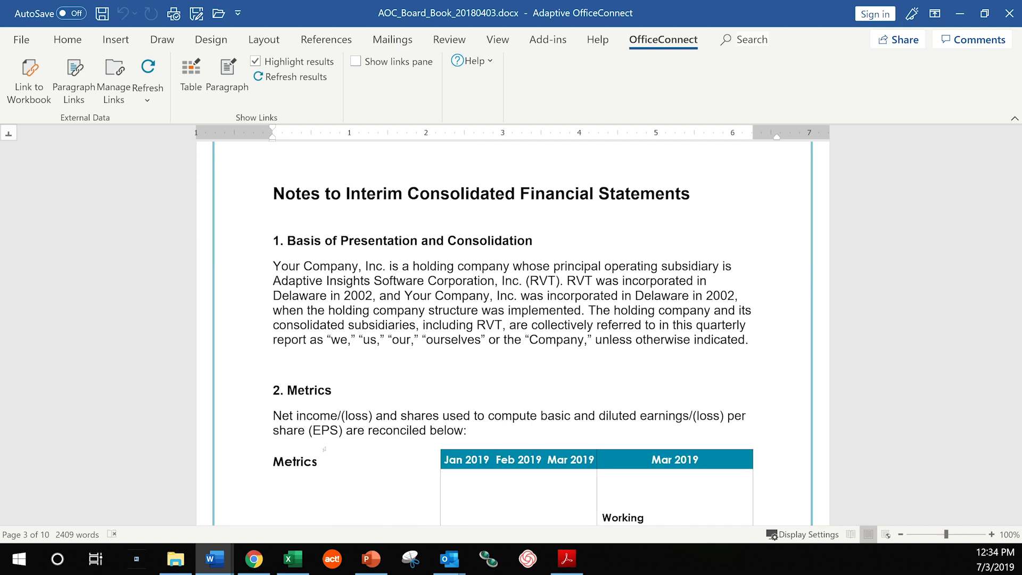
{"action": "scroll", "coordinate": [324, 449], "scroll_direction": "down", "scroll_amount": 3}
{"action": "scroll", "coordinate": [362, 445], "scroll_direction": "up", "scroll_amount": 5}
{"action": "scroll", "coordinate": [399, 442], "scroll_direction": "down", "scroll_amount": 3}
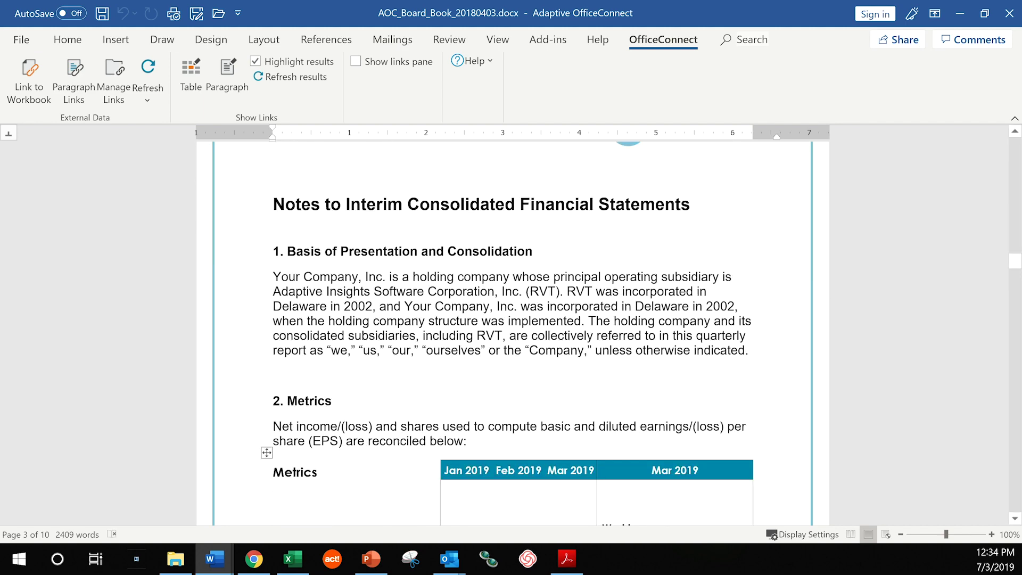
{"action": "scroll", "coordinate": [399, 441], "scroll_direction": "down", "scroll_amount": 15}
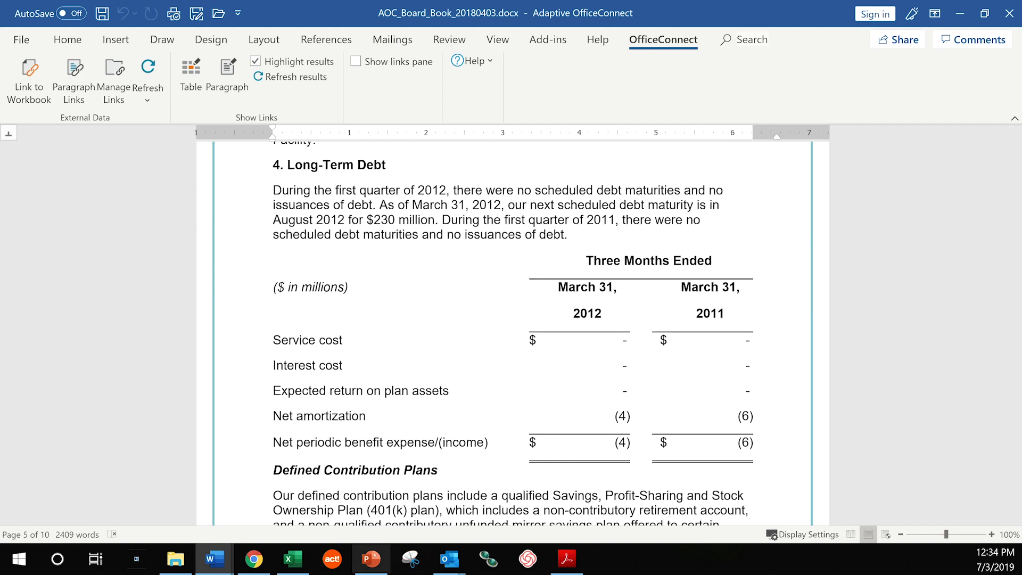
Step: Look over the PowerPoint board presentation, then return to the Excel P&L workbook
{"action": "key", "text": "alt+Tab"}
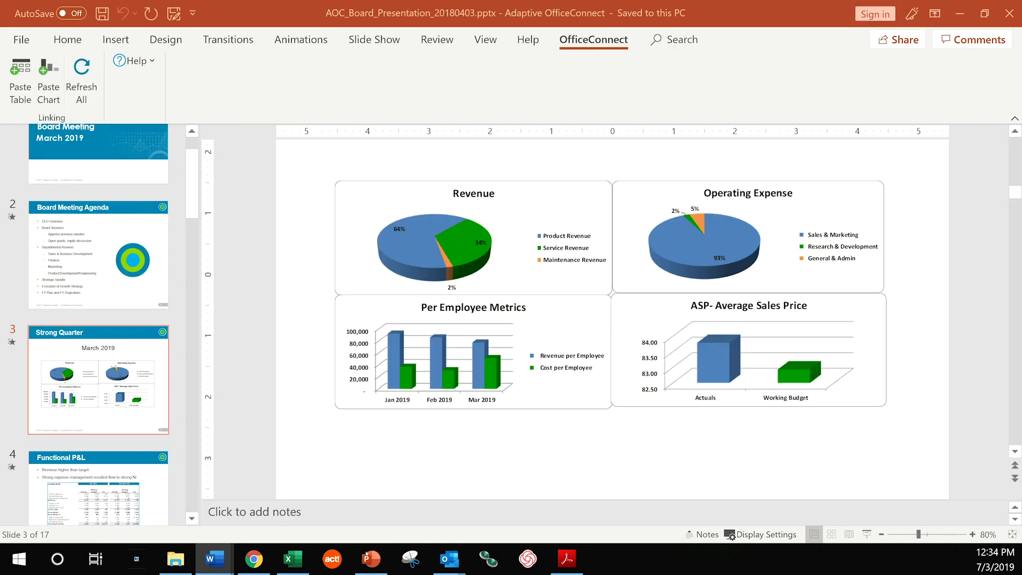
{"action": "scroll", "coordinate": [399, 442], "scroll_direction": "down", "scroll_amount": 5}
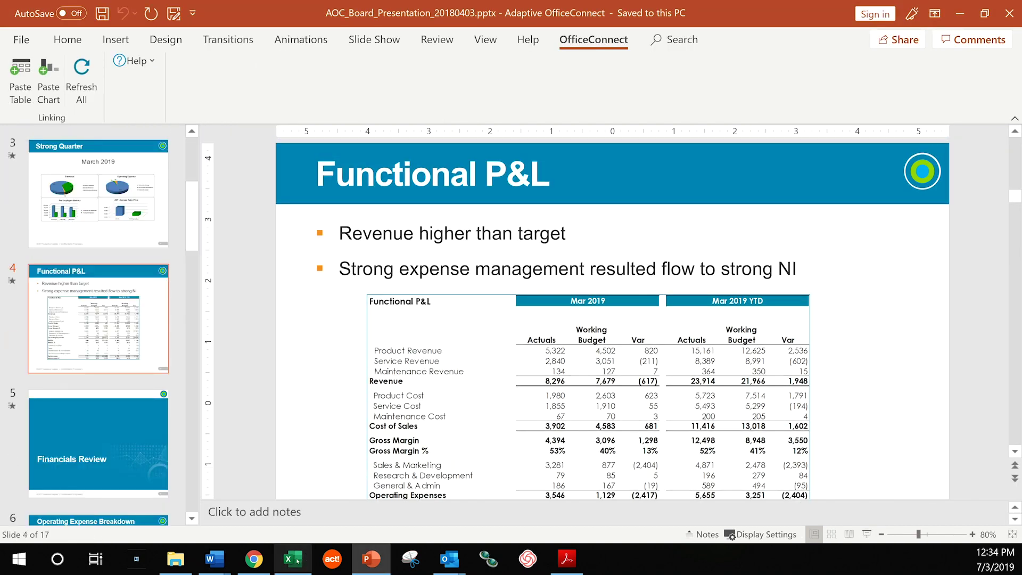
{"action": "left_click", "coordinate": [297, 561]}
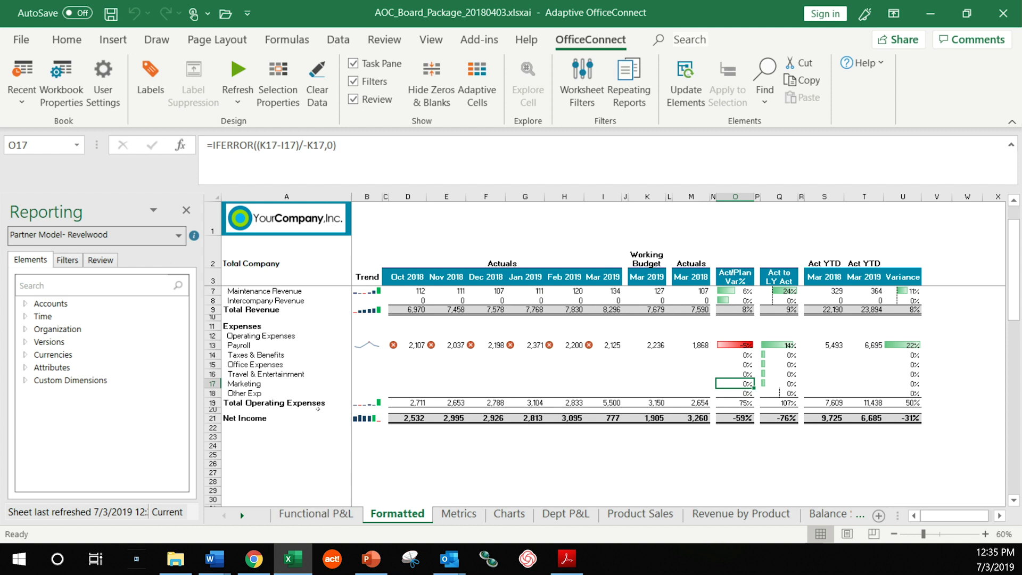
{"action": "key", "text": "alt+Tab"}
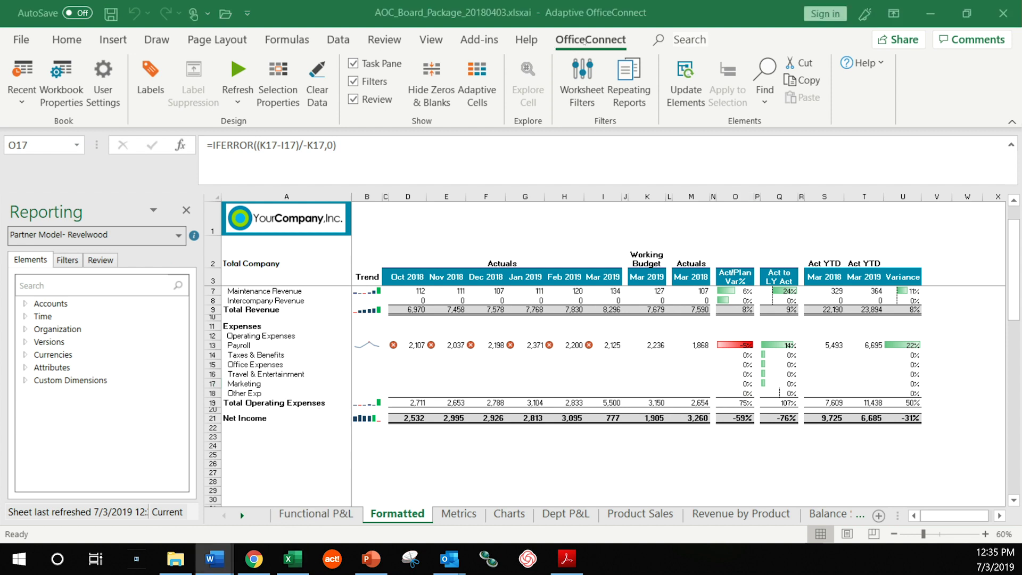
{"action": "key", "text": "alt+Tab"}
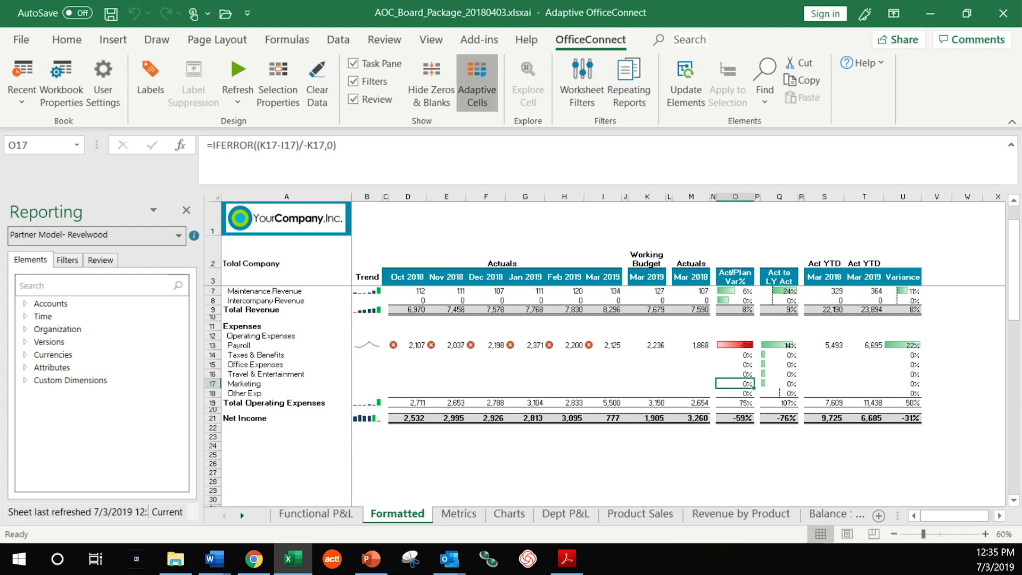
{"action": "left_click", "coordinate": [484, 76]}
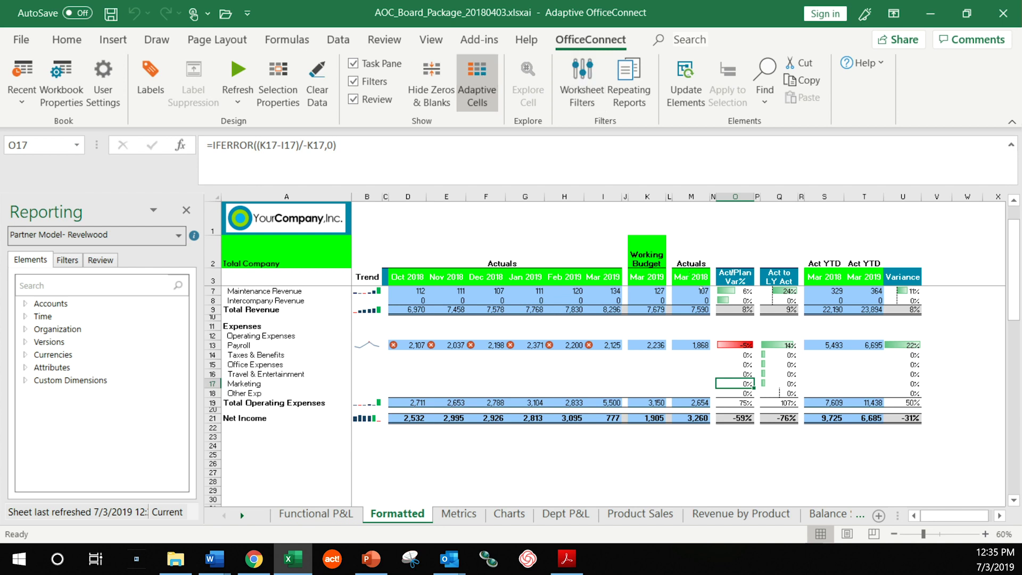
{"action": "left_click", "coordinate": [735, 301]}
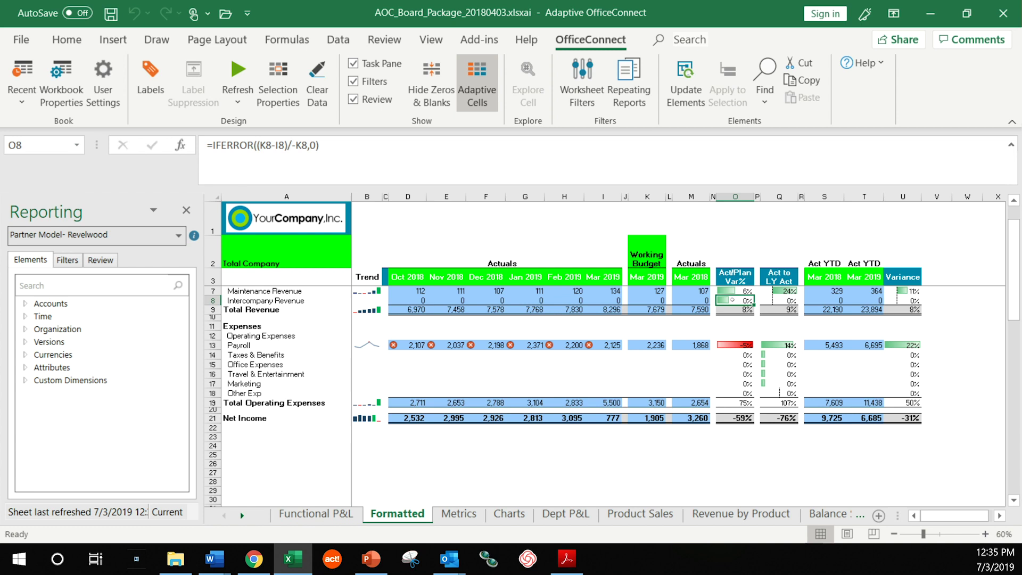
{"action": "key", "text": "alt+Tab"}
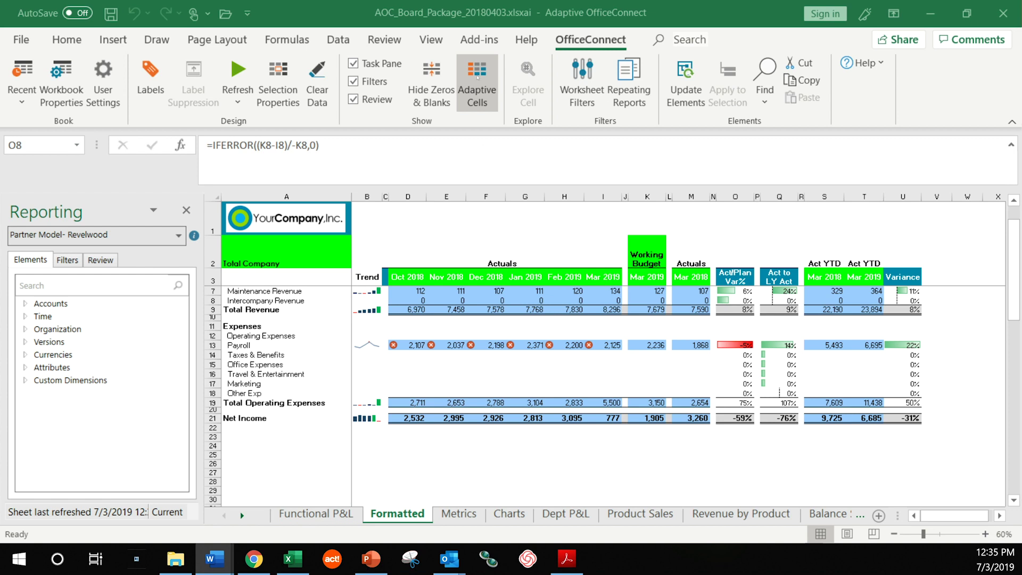
{"action": "key", "text": "alt+Tab"}
{"action": "left_click", "coordinate": [477, 76]}
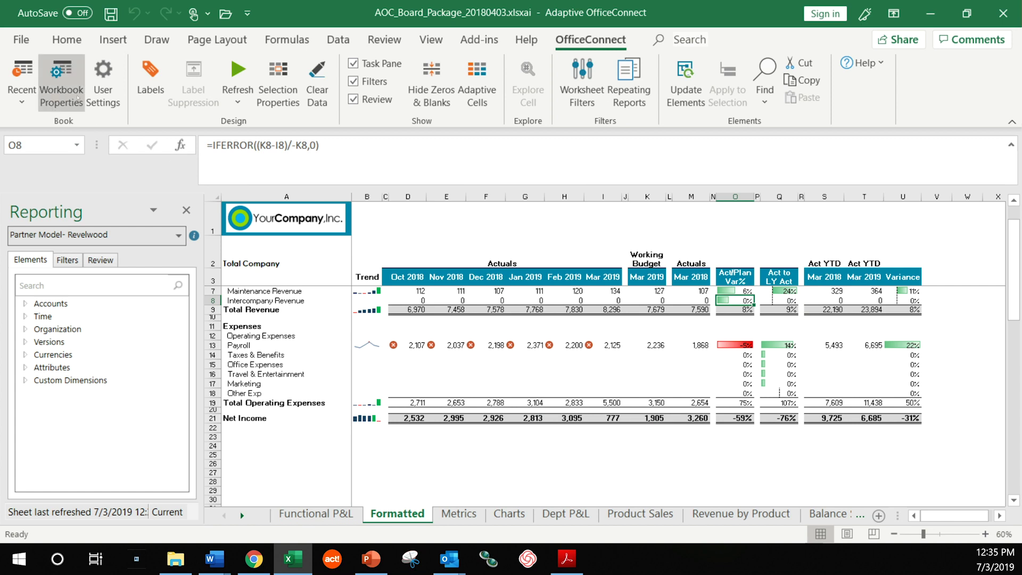
Step: Set the Workbook Properties report date to April 30, 2019 and refresh the P&L sheet
{"action": "left_click", "coordinate": [61, 81]}
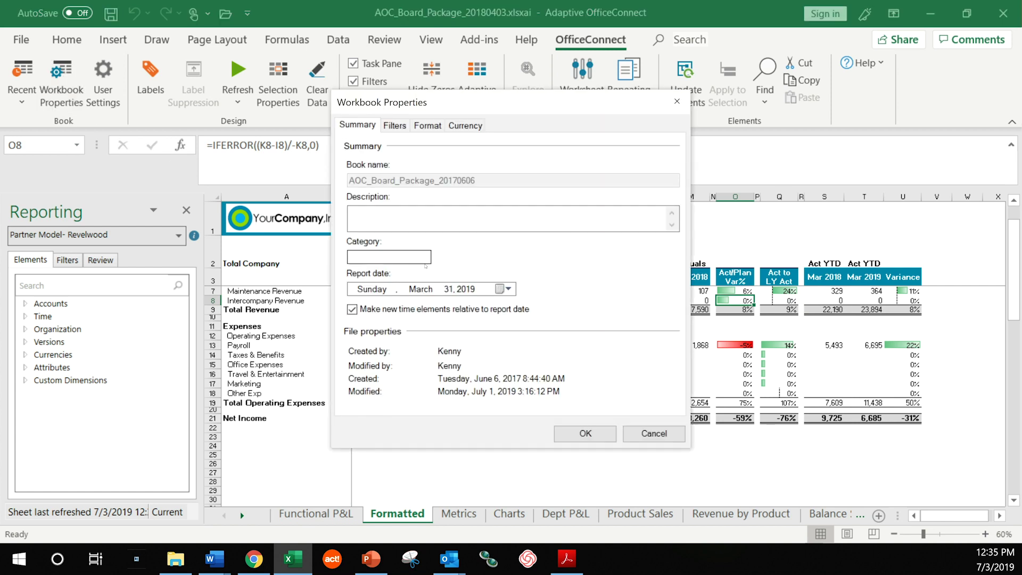
{"action": "left_click", "coordinate": [502, 289]}
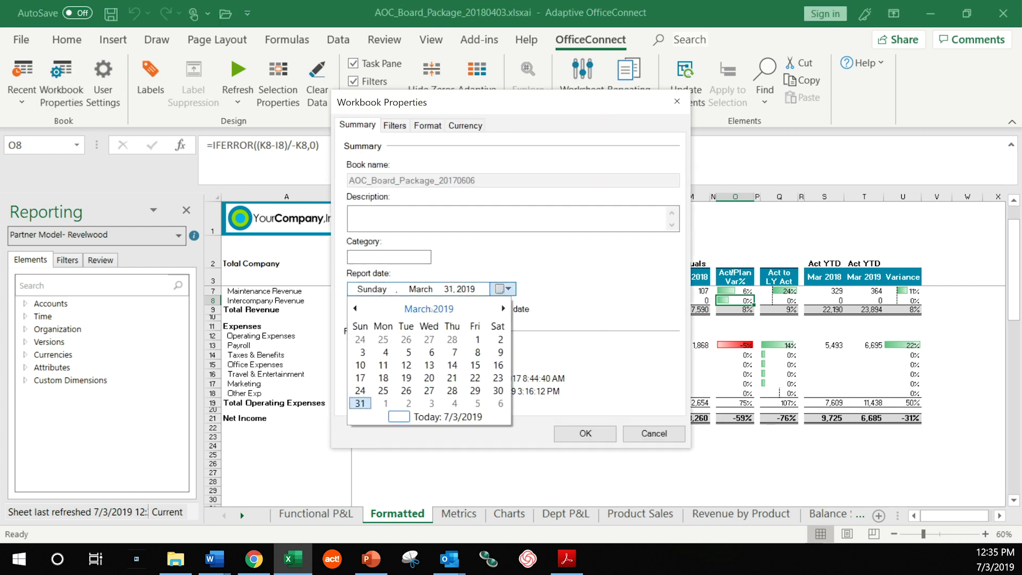
{"action": "left_click", "coordinate": [503, 308]}
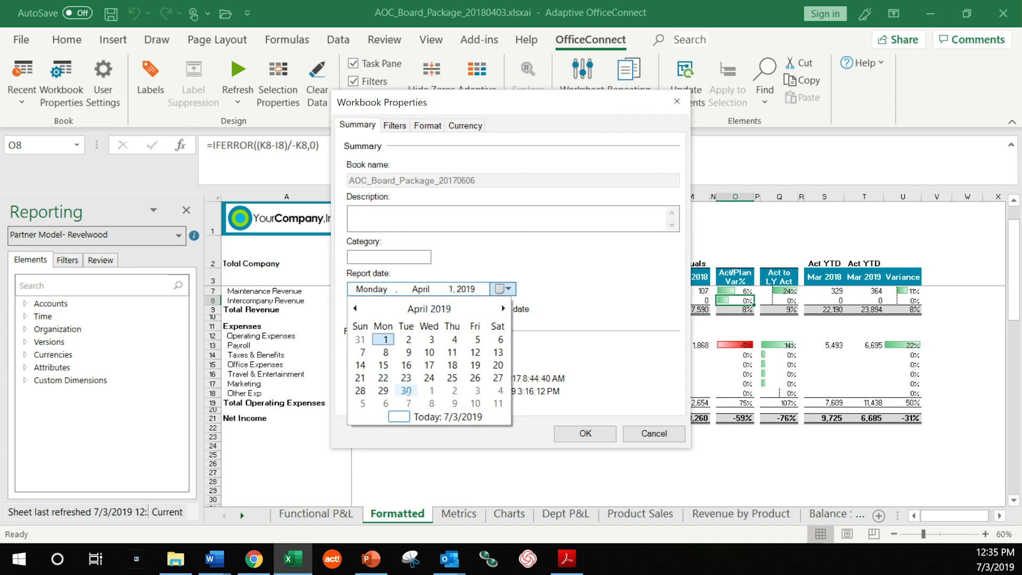
{"action": "left_click", "coordinate": [407, 391]}
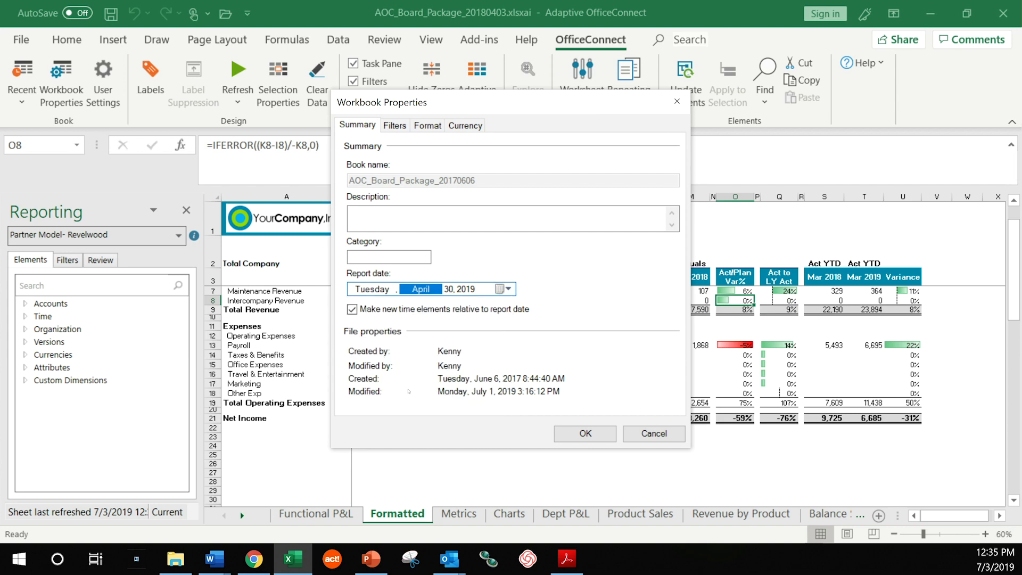
{"action": "left_click", "coordinate": [582, 436]}
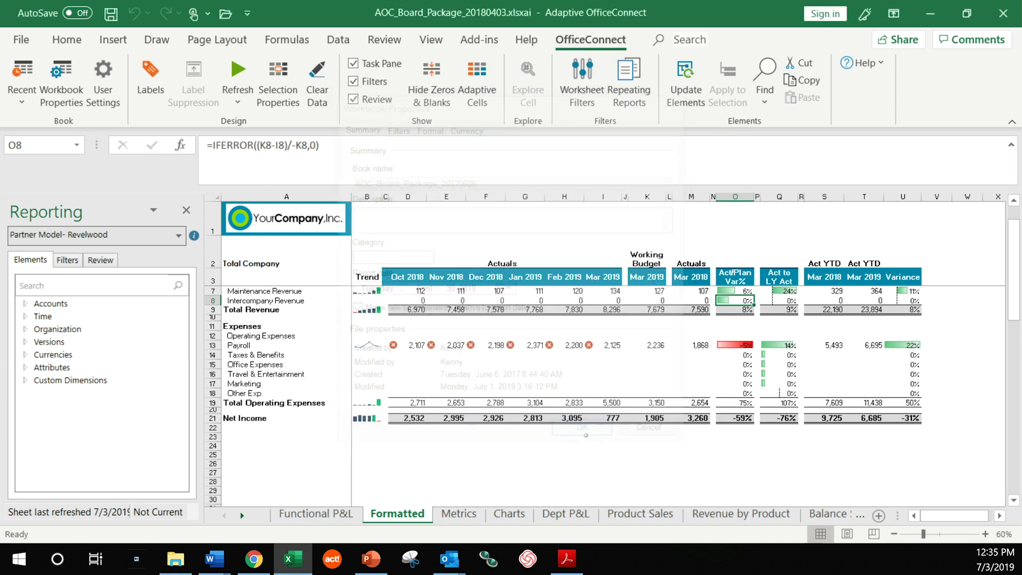
{"action": "left_click", "coordinate": [238, 73]}
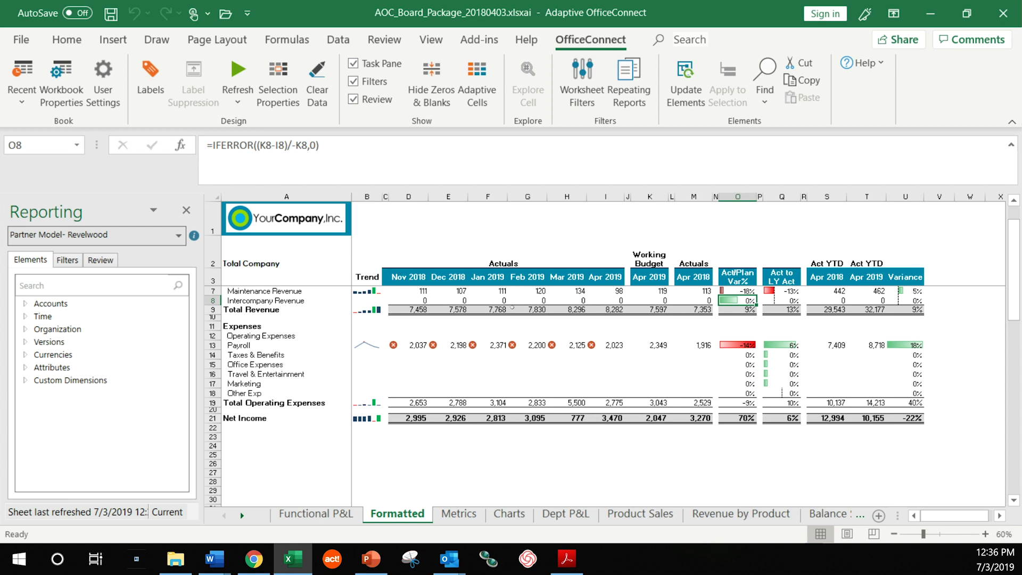
{"action": "left_click", "coordinate": [259, 343]}
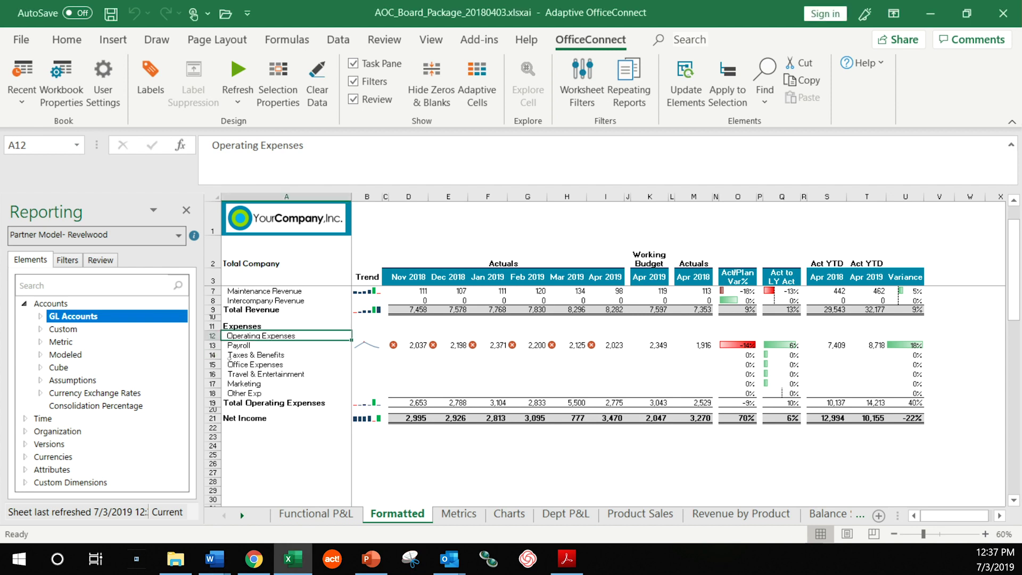
Step: Select the new expense rows and expand GL Accounts to the 6000 Operating Expenses group
{"action": "left_click_drag", "start_coordinate": [212, 354], "coordinate": [229, 393]}
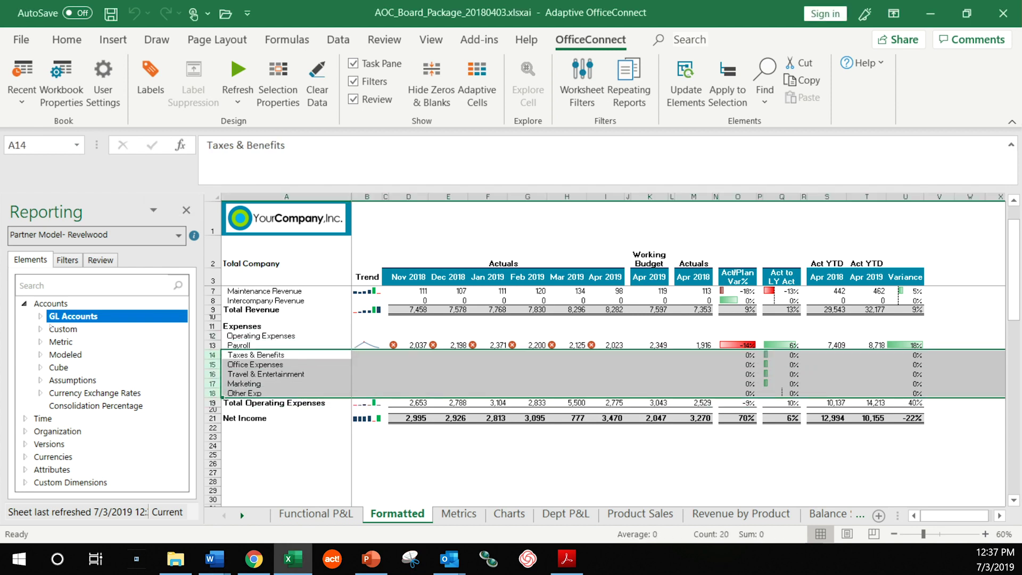
{"action": "left_click", "coordinate": [39, 317]}
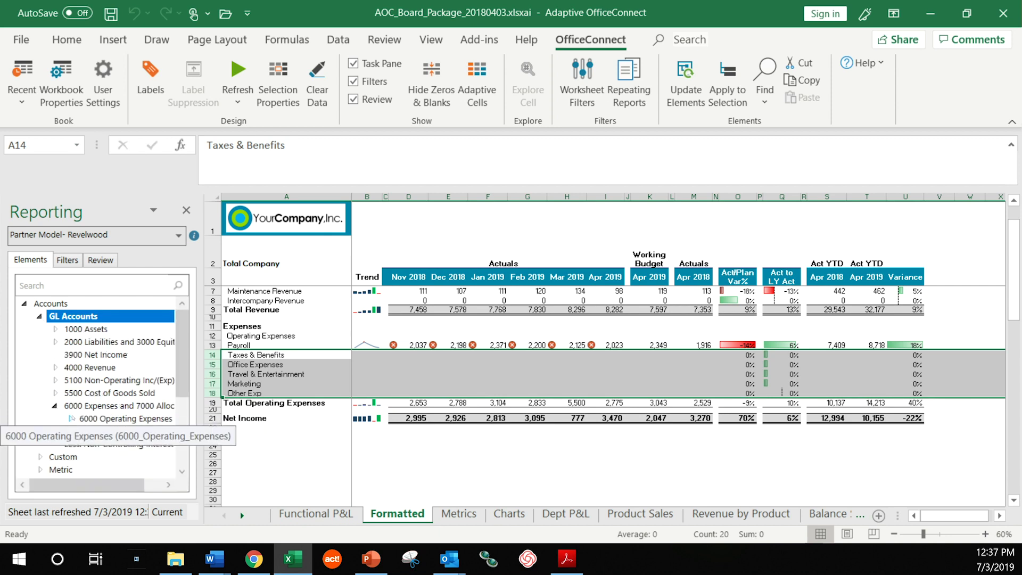
{"action": "left_click", "coordinate": [72, 419]}
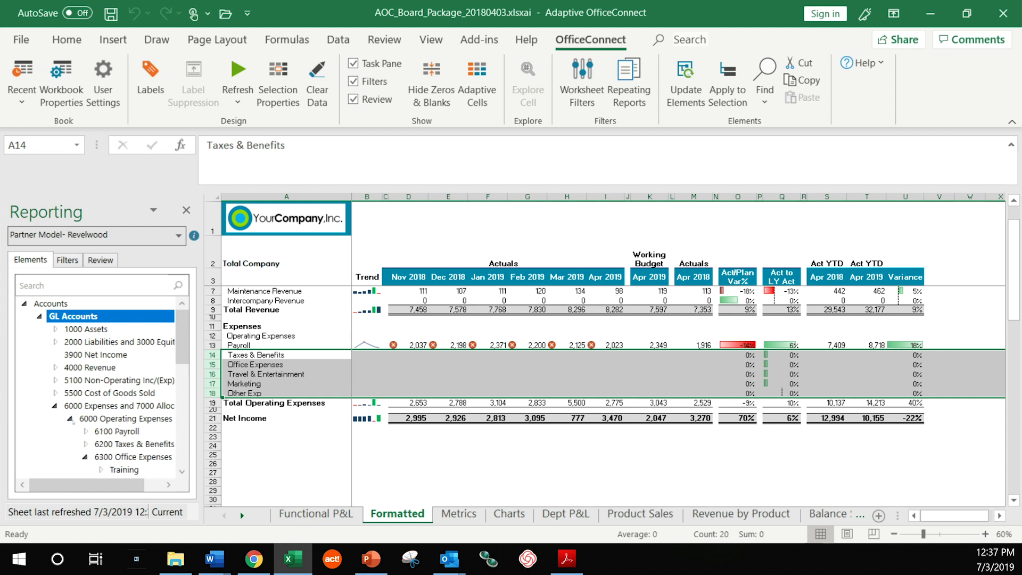
{"action": "left_click", "coordinate": [116, 431]}
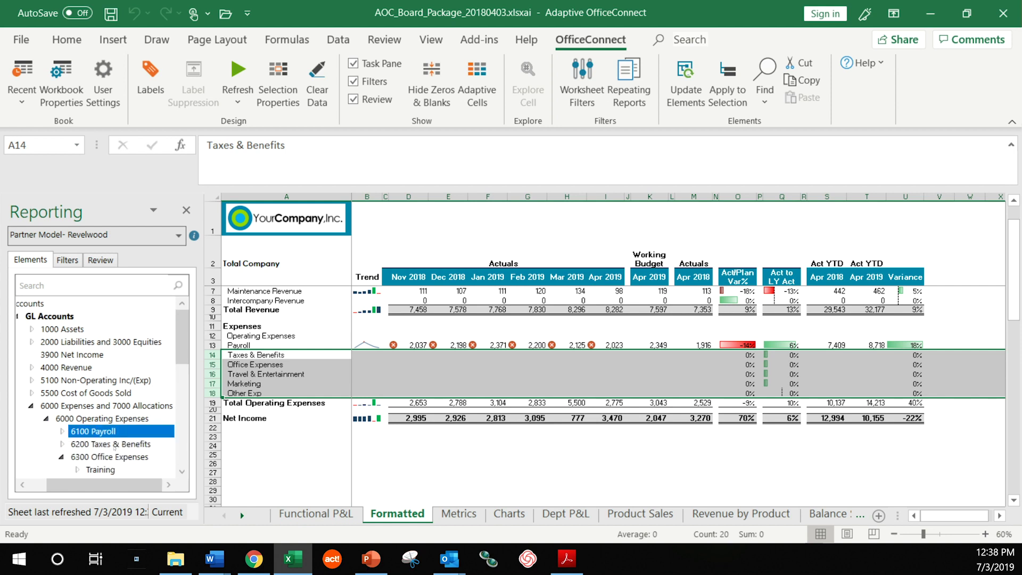
Step: Link accounts 6200, 6300, 6400, 6500 and 6999 to the rows starting at cell A14
{"action": "left_click", "coordinate": [116, 445]}
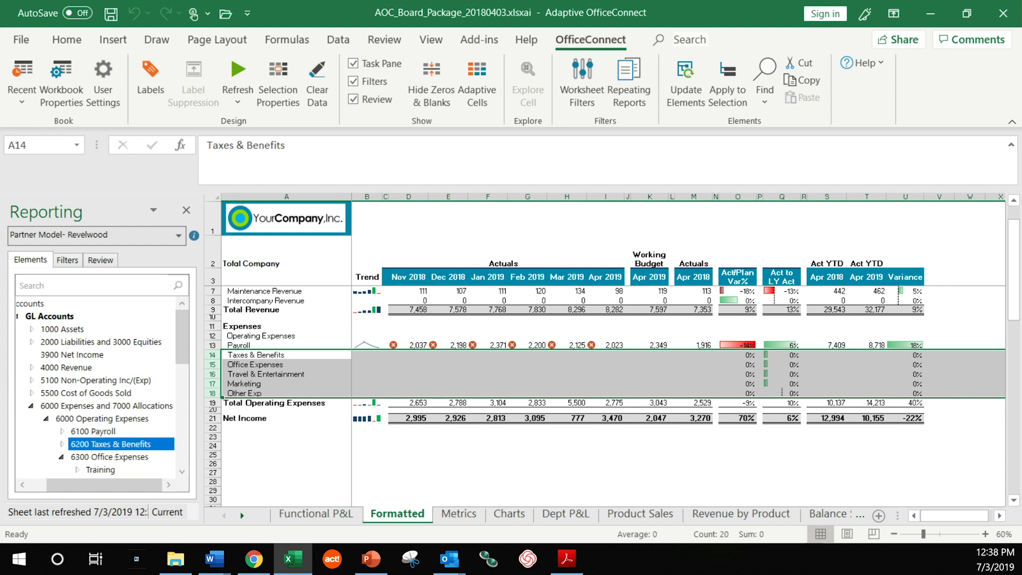
{"action": "left_click", "coordinate": [116, 457], "text": "ctrl"}
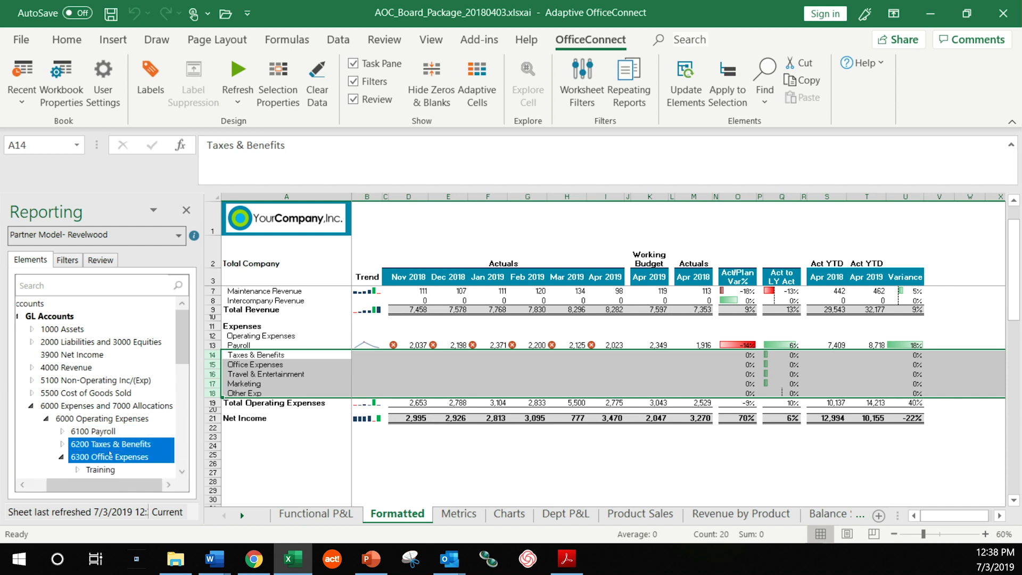
{"action": "scroll", "coordinate": [110, 455], "scroll_direction": "down", "scroll_amount": 3}
{"action": "scroll", "coordinate": [103, 449], "scroll_direction": "down", "scroll_amount": 1}
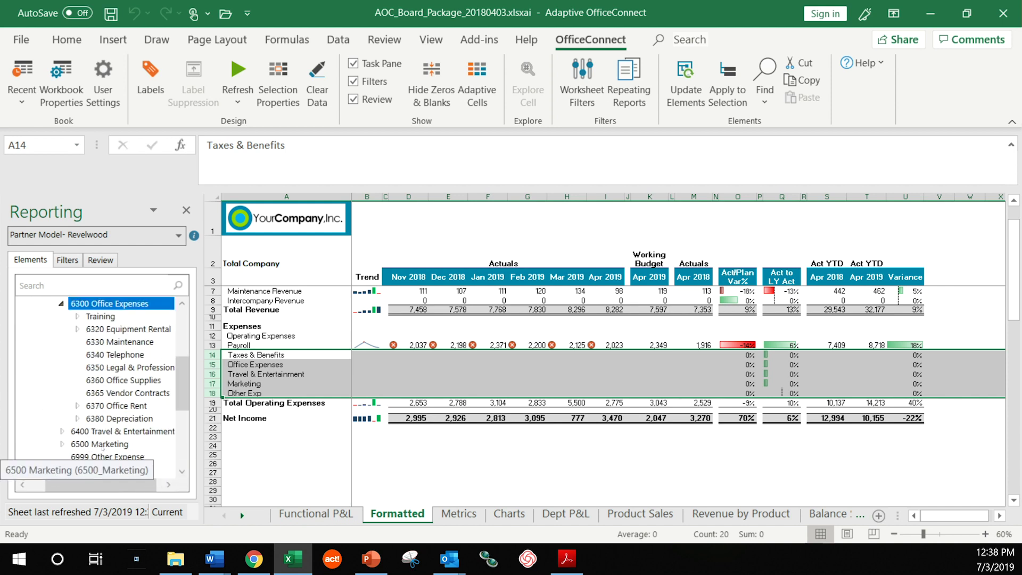
{"action": "left_click", "coordinate": [107, 433], "text": "ctrl"}
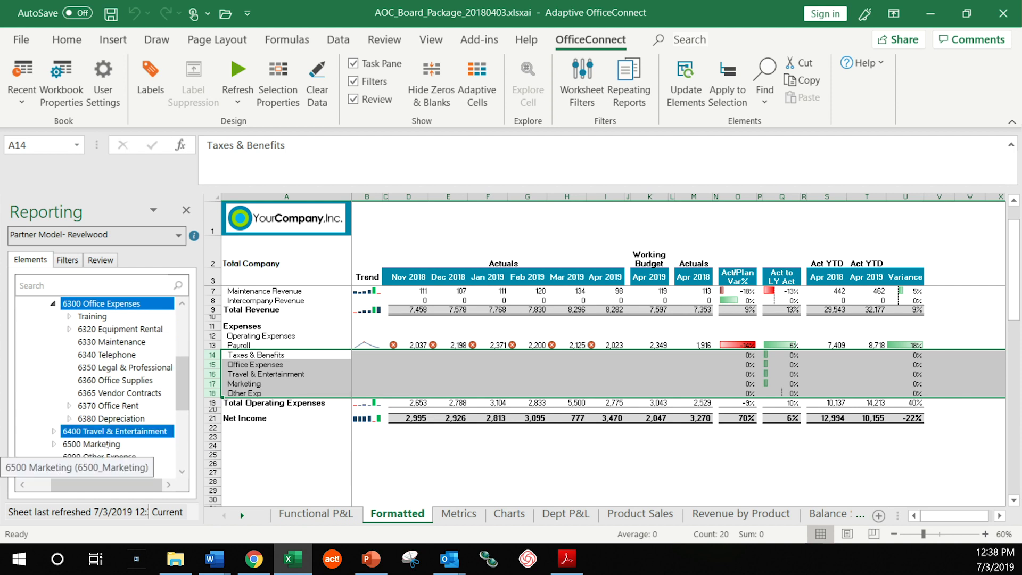
{"action": "left_click", "coordinate": [107, 443], "text": "ctrl"}
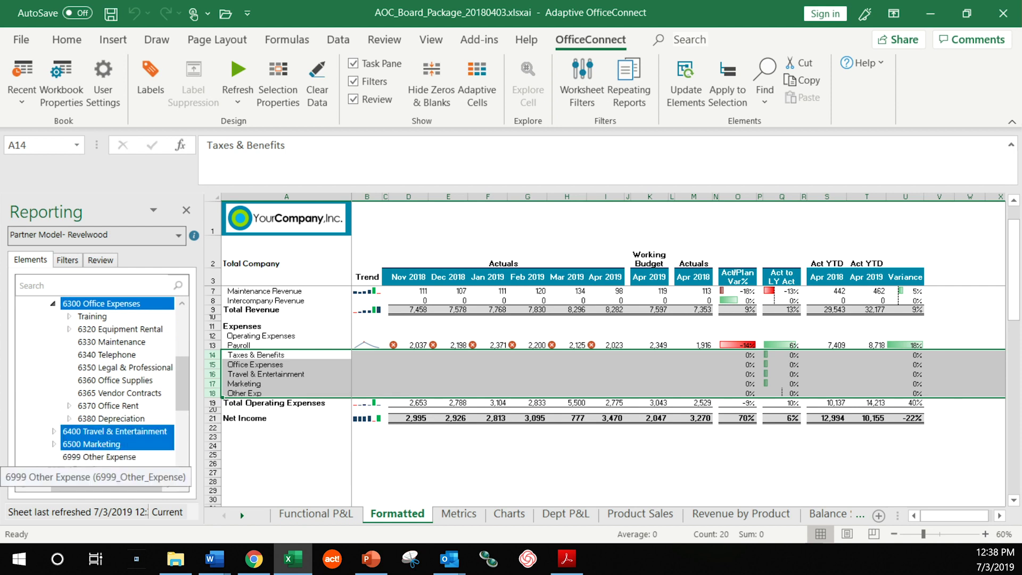
{"action": "left_click", "coordinate": [109, 456], "text": "ctrl"}
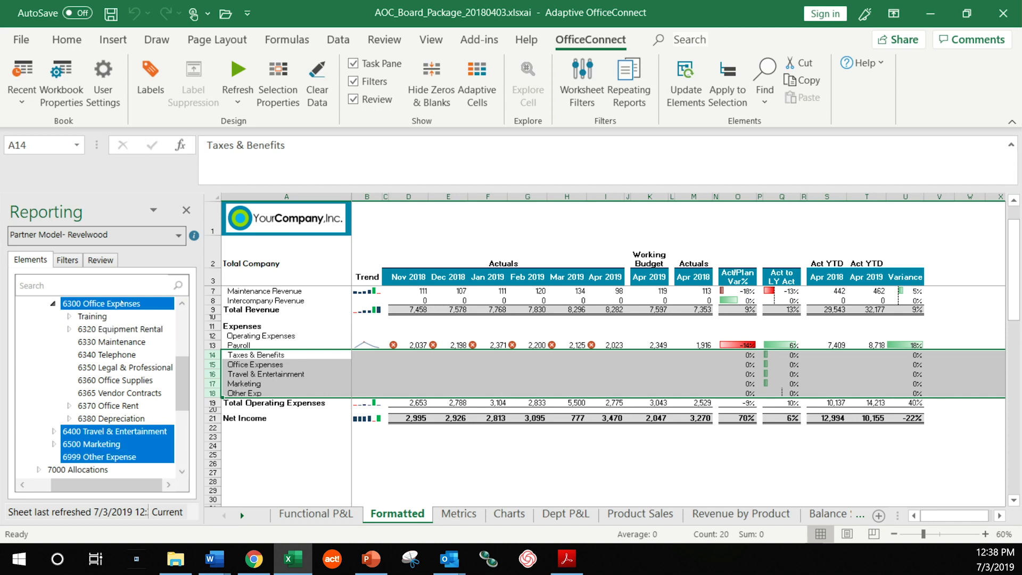
{"action": "left_click", "coordinate": [253, 356]}
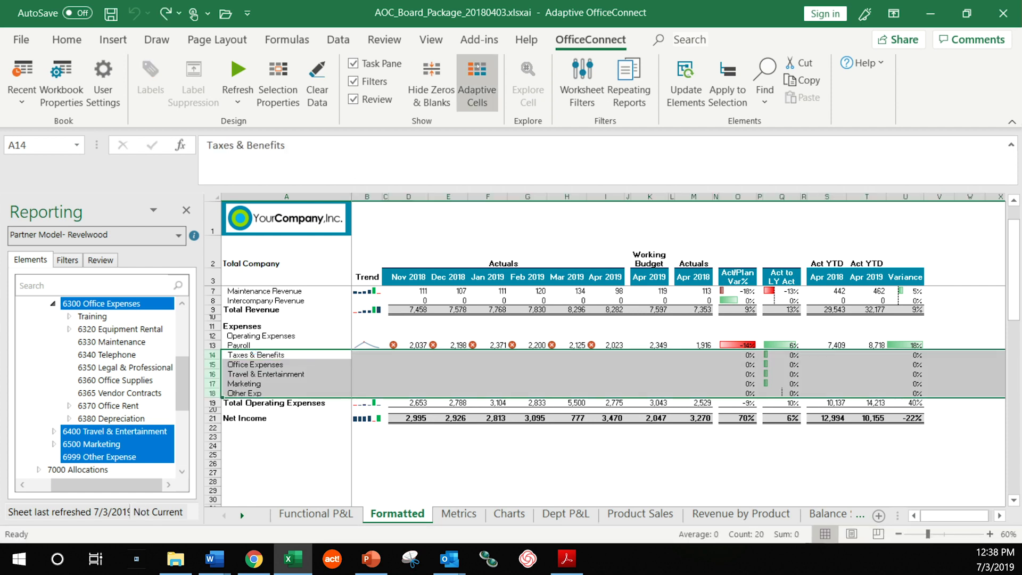
{"action": "left_click", "coordinate": [477, 85]}
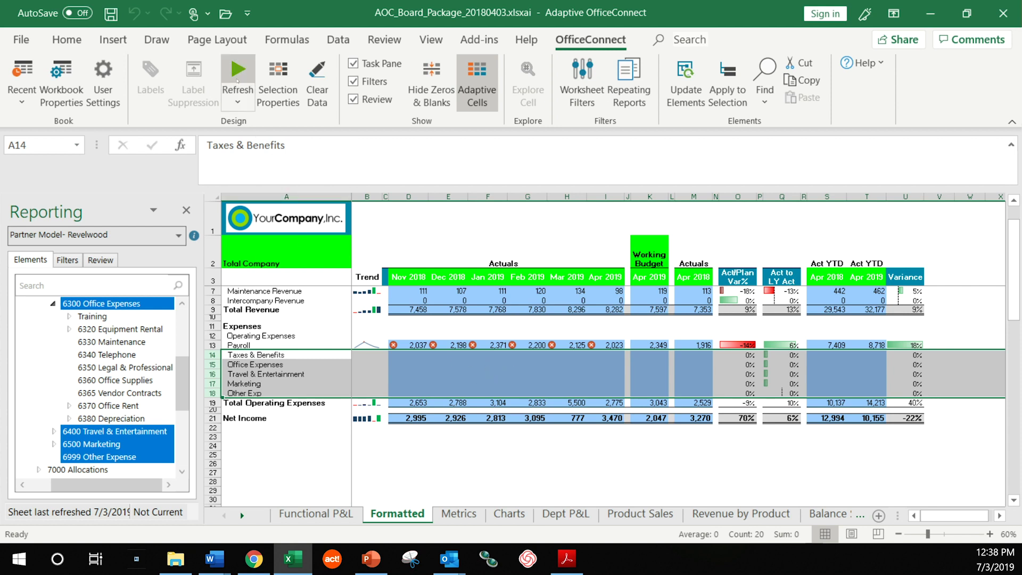
Step: Refresh the P&L so the new expense rows fill, then switch to the presentation
{"action": "left_click", "coordinate": [238, 80]}
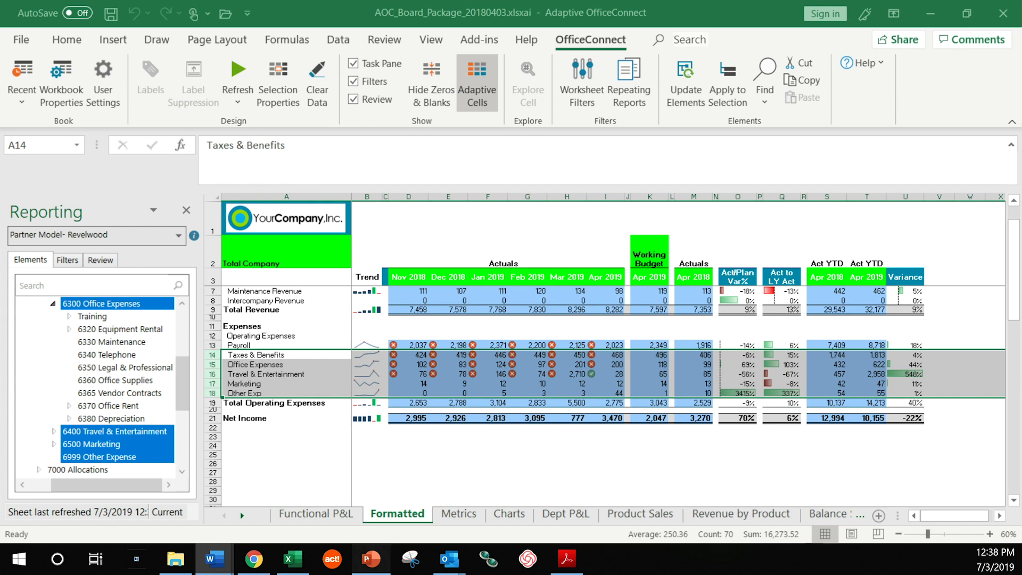
{"action": "left_click", "coordinate": [371, 559]}
Step: Go to the Strong Quarter dashboard slide and Refresh All linked charts
{"action": "scroll", "coordinate": [395, 314], "scroll_direction": "down", "scroll_amount": 2}
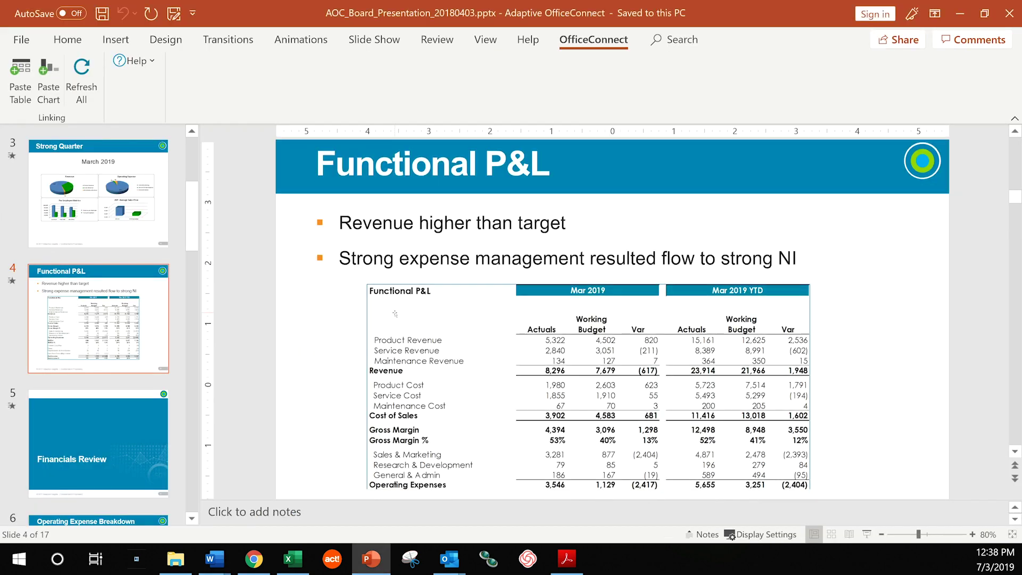
{"action": "scroll", "coordinate": [395, 313], "scroll_direction": "down", "scroll_amount": 2}
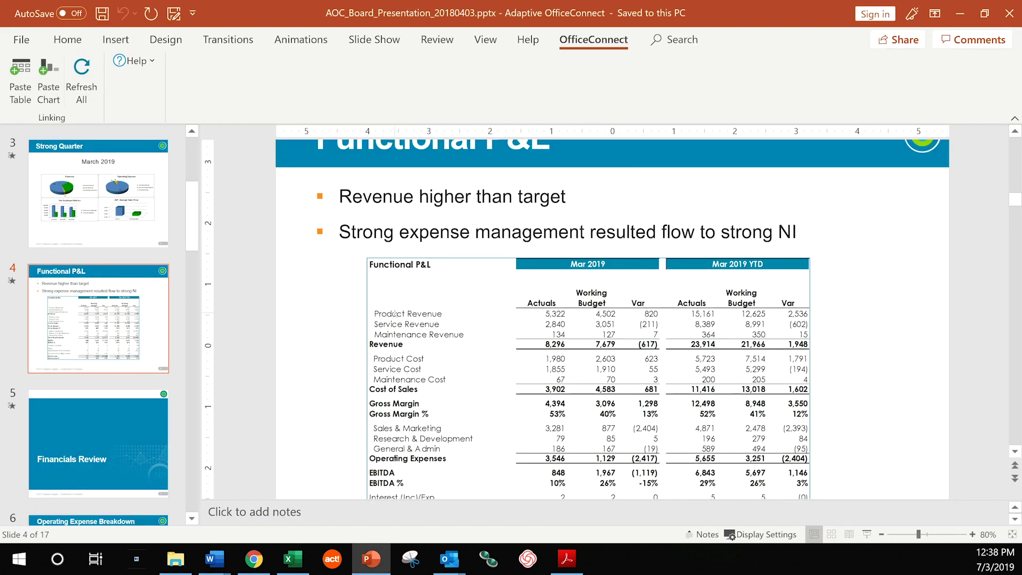
{"action": "scroll", "coordinate": [395, 313], "scroll_direction": "down", "scroll_amount": 10}
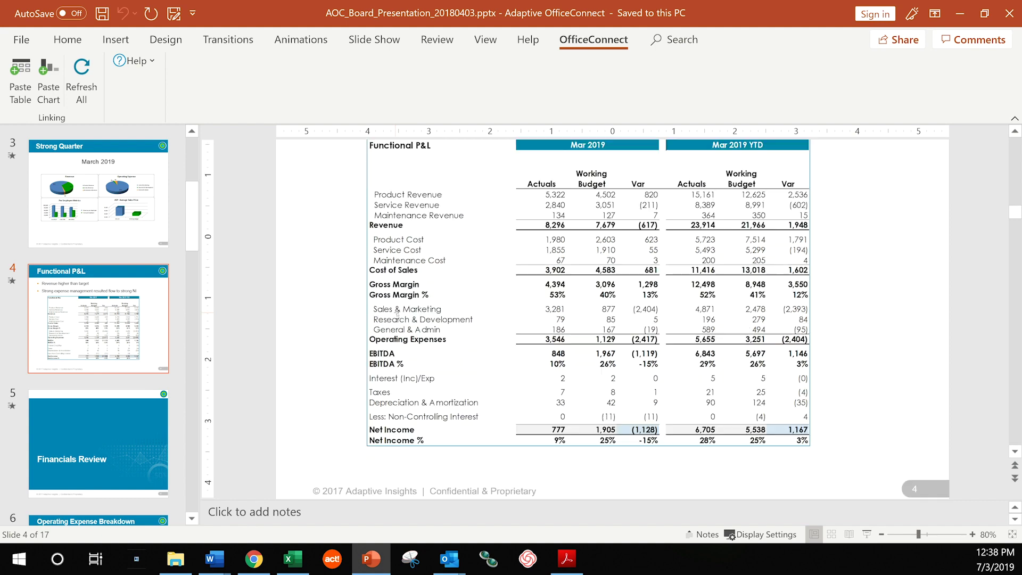
{"action": "scroll", "coordinate": [397, 313], "scroll_direction": "down", "scroll_amount": 10}
{"action": "scroll", "coordinate": [91, 312], "scroll_direction": "up", "scroll_amount": 8}
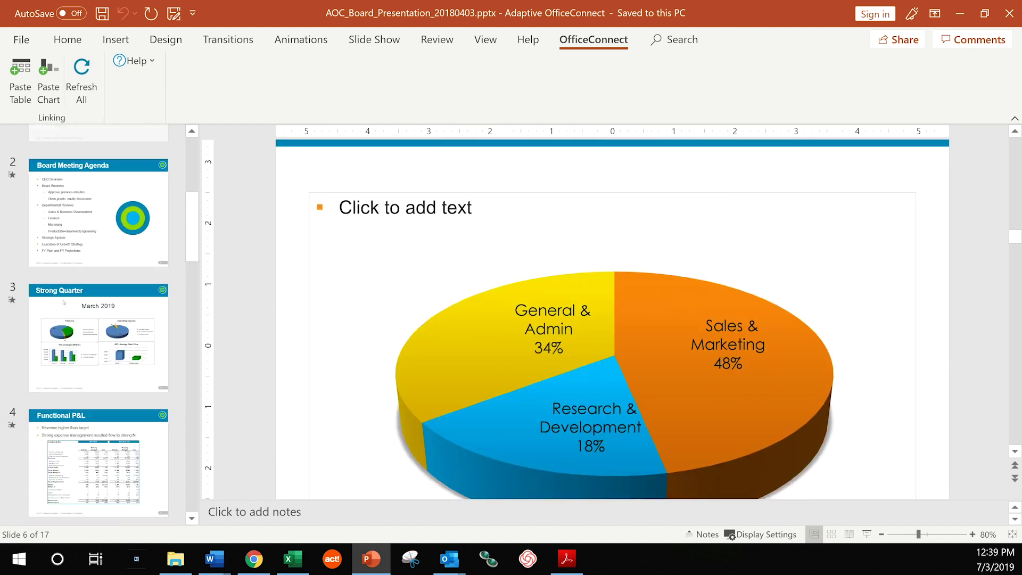
{"action": "left_click", "coordinate": [113, 376]}
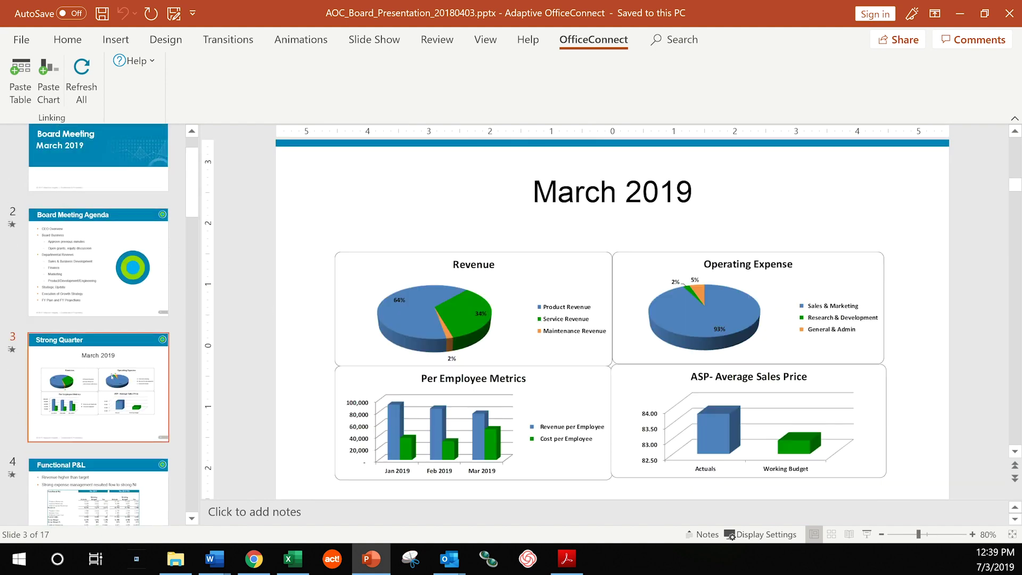
{"action": "scroll", "coordinate": [554, 296], "scroll_direction": "down", "scroll_amount": 2}
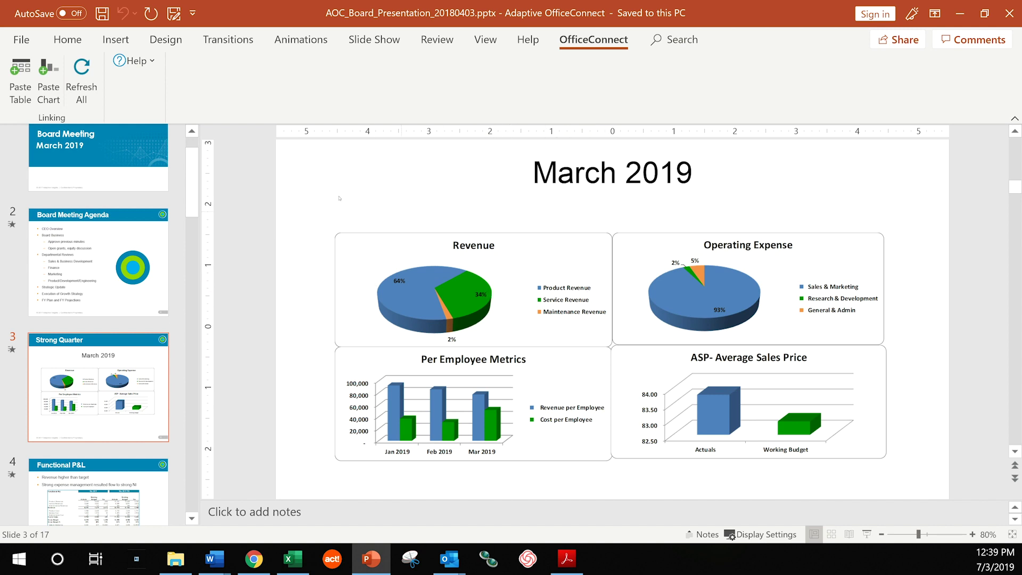
{"action": "left_click", "coordinate": [78, 66]}
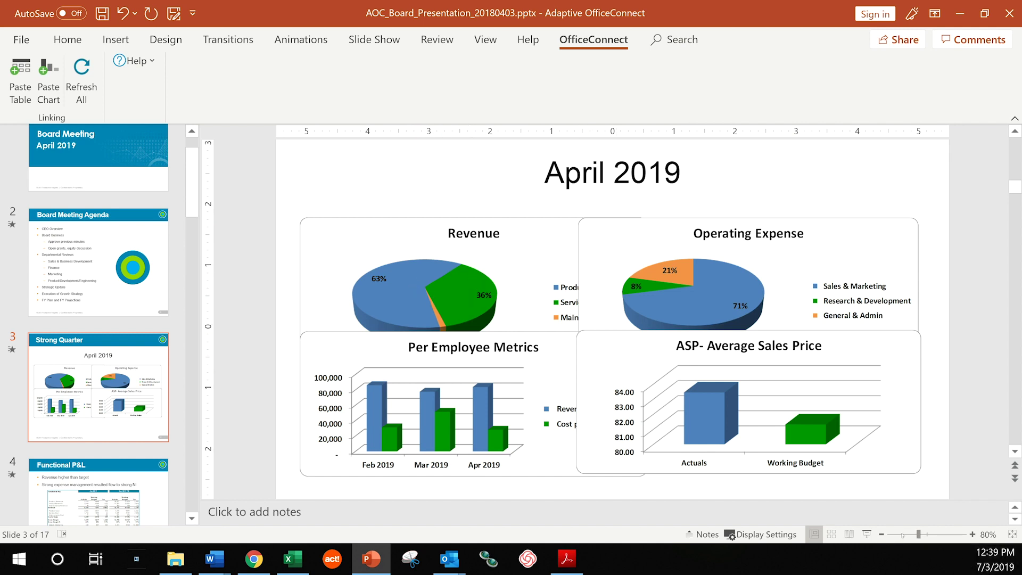
Step: Zoom out to fit the refreshed Strong Quarter slide in the window
{"action": "left_click", "coordinate": [1012, 534]}
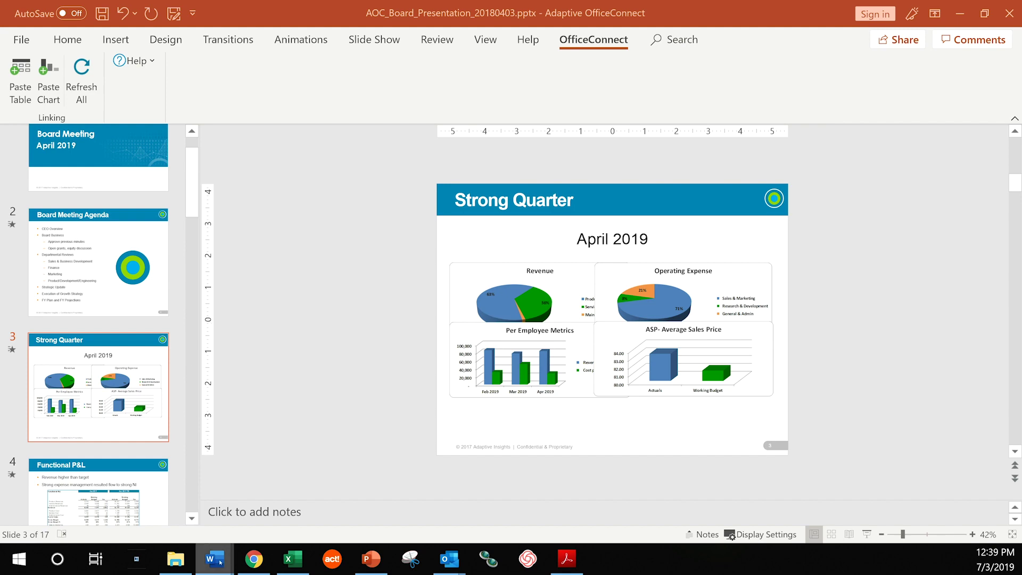
{"action": "mouse_move", "coordinate": [220, 562]}
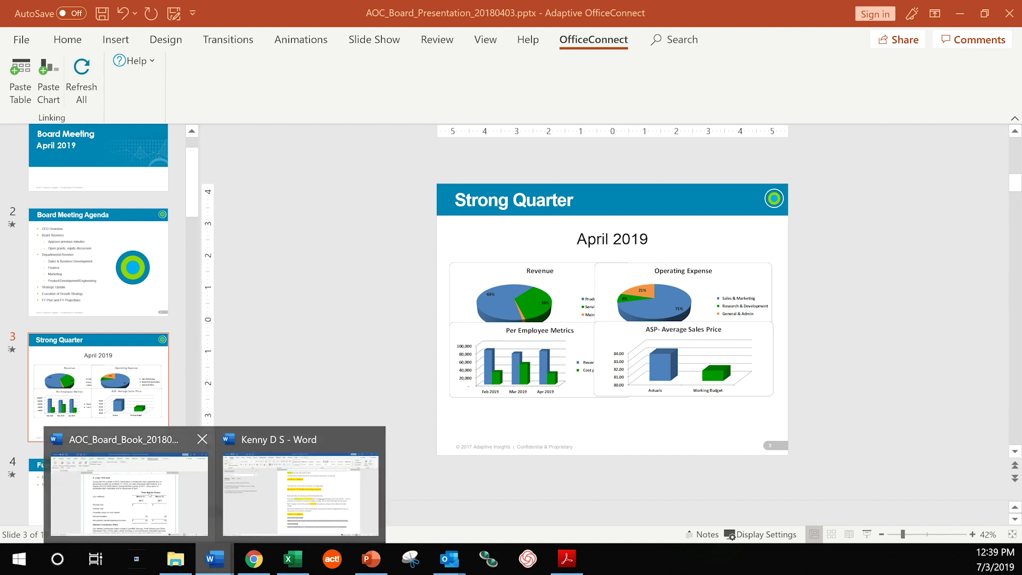
Step: Switch to the AOC_Board_Book document in Word
{"action": "left_click", "coordinate": [127, 492]}
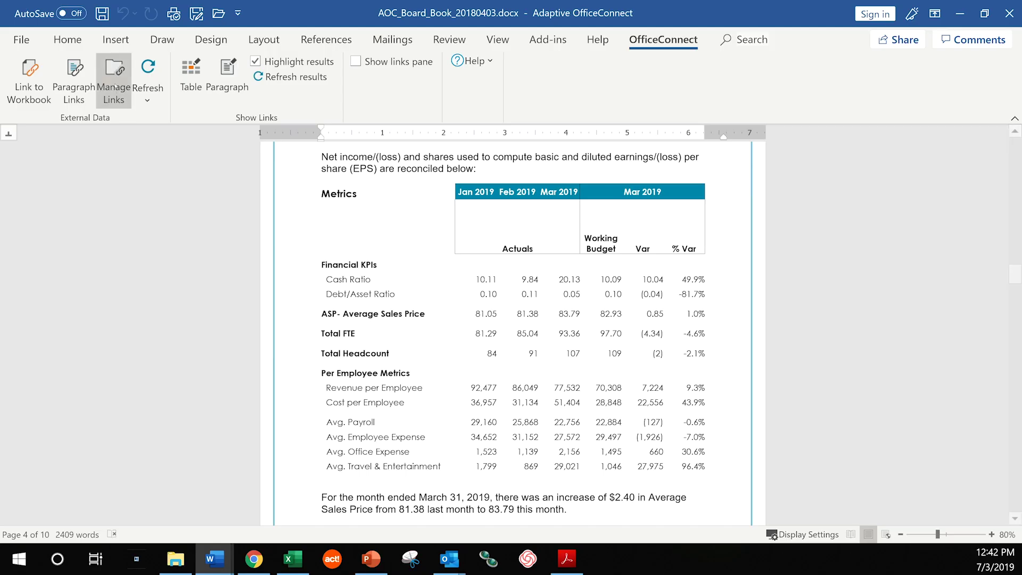
Step: Refresh the board book's linked tables, agreeing to save the document first
{"action": "left_click", "coordinate": [151, 67]}
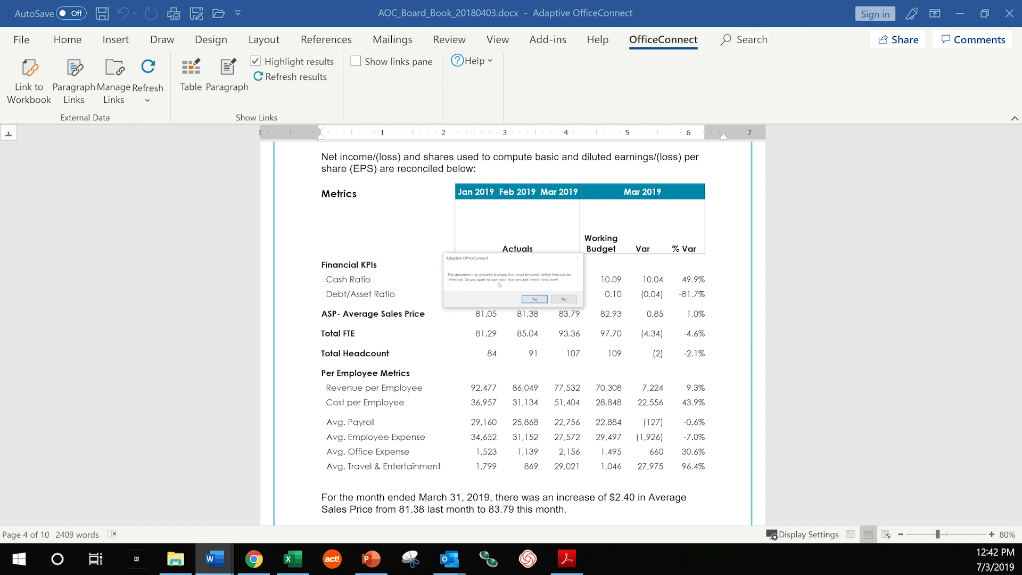
{"action": "left_click", "coordinate": [533, 300]}
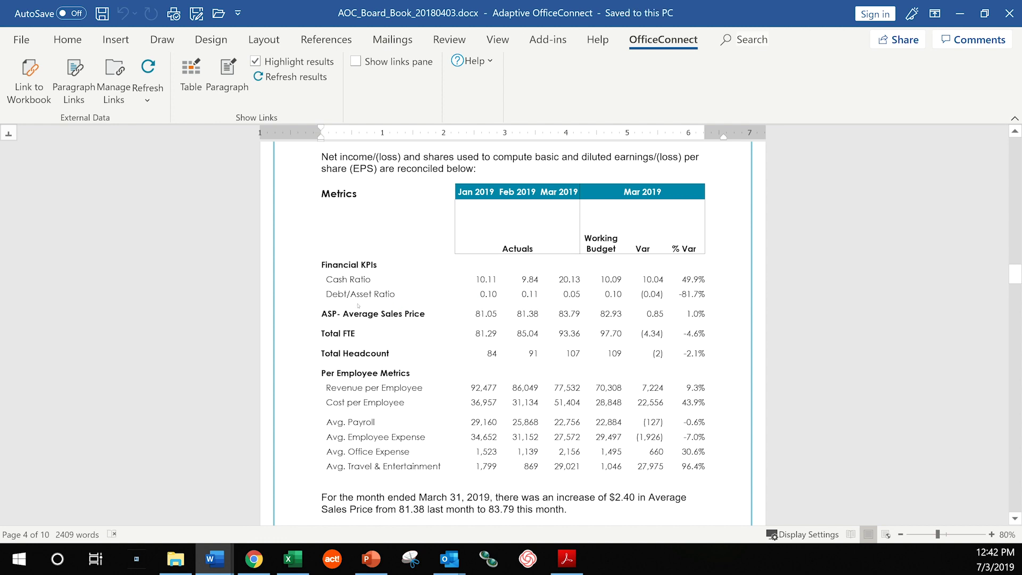